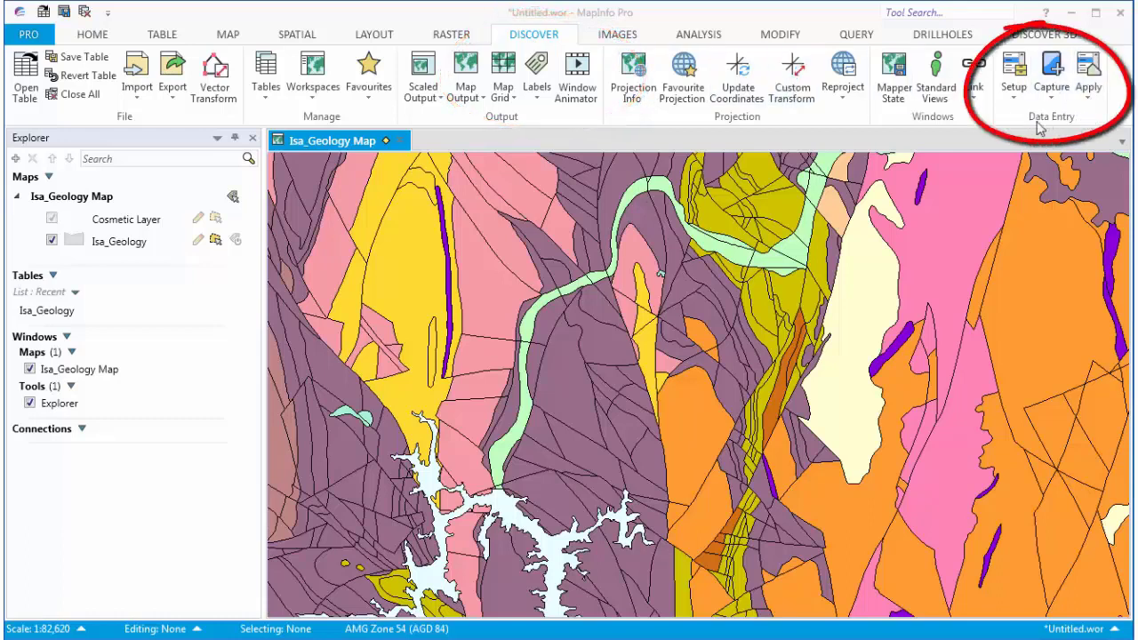
- Choose Isa_Geology as the data-entry table through Discover's Setup Table
{"action": "left_click", "coordinate": [1015, 89]}
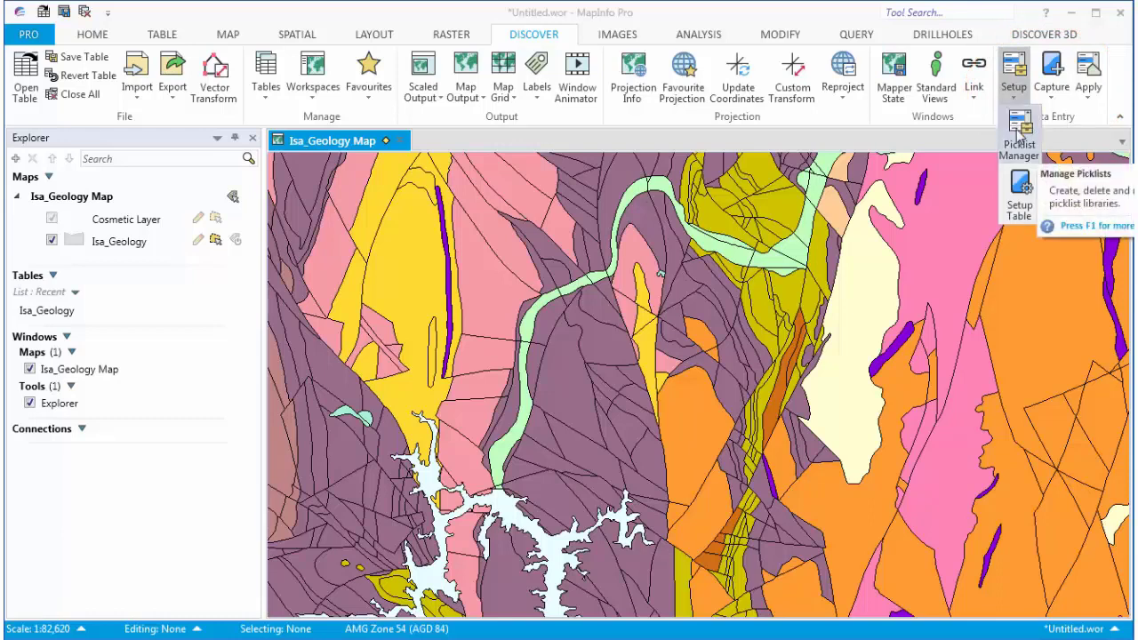
{"action": "left_click", "coordinate": [1031, 193]}
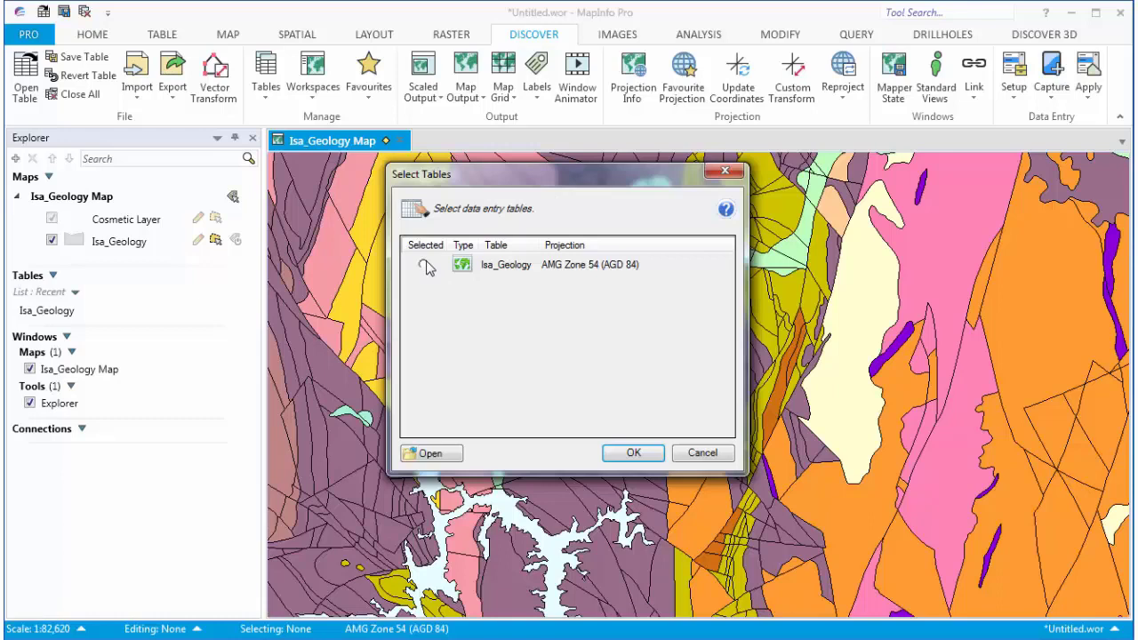
{"action": "left_click", "coordinate": [424, 265]}
{"action": "left_click", "coordinate": [633, 455]}
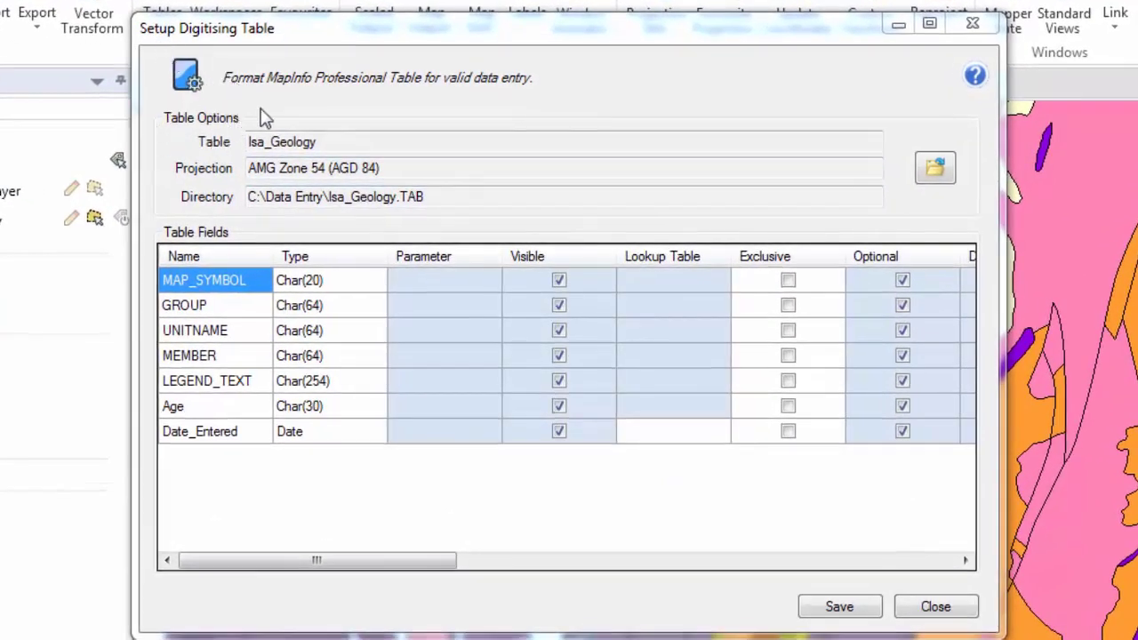
{"action": "left_click_drag", "start_coordinate": [338, 142], "coordinate": [226, 135]}
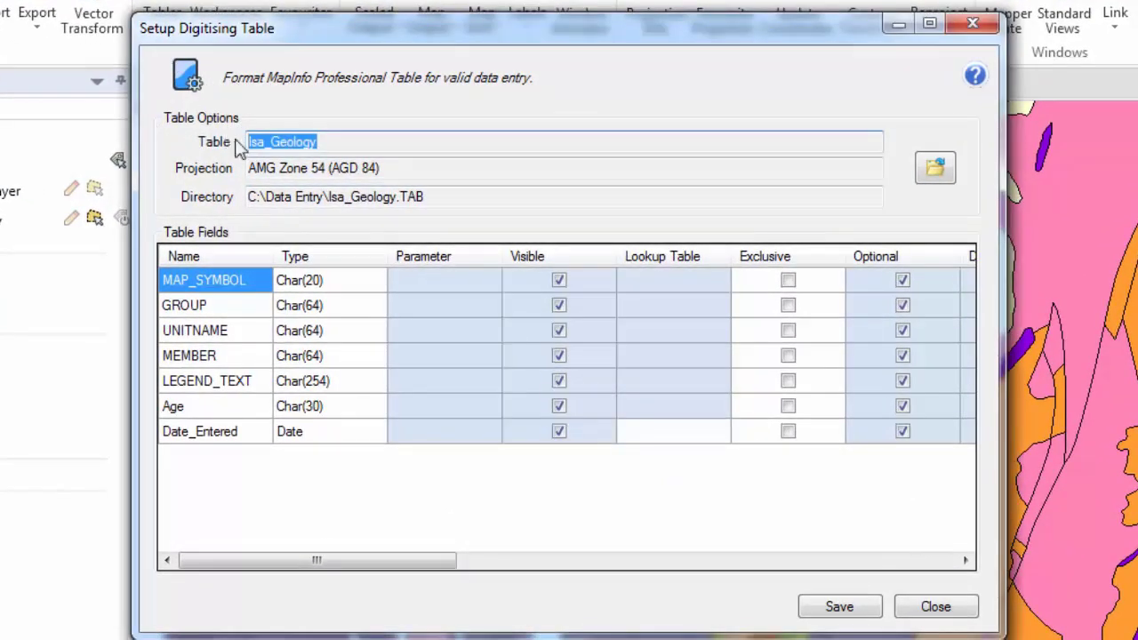
{"action": "left_click_drag", "start_coordinate": [394, 169], "coordinate": [213, 159]}
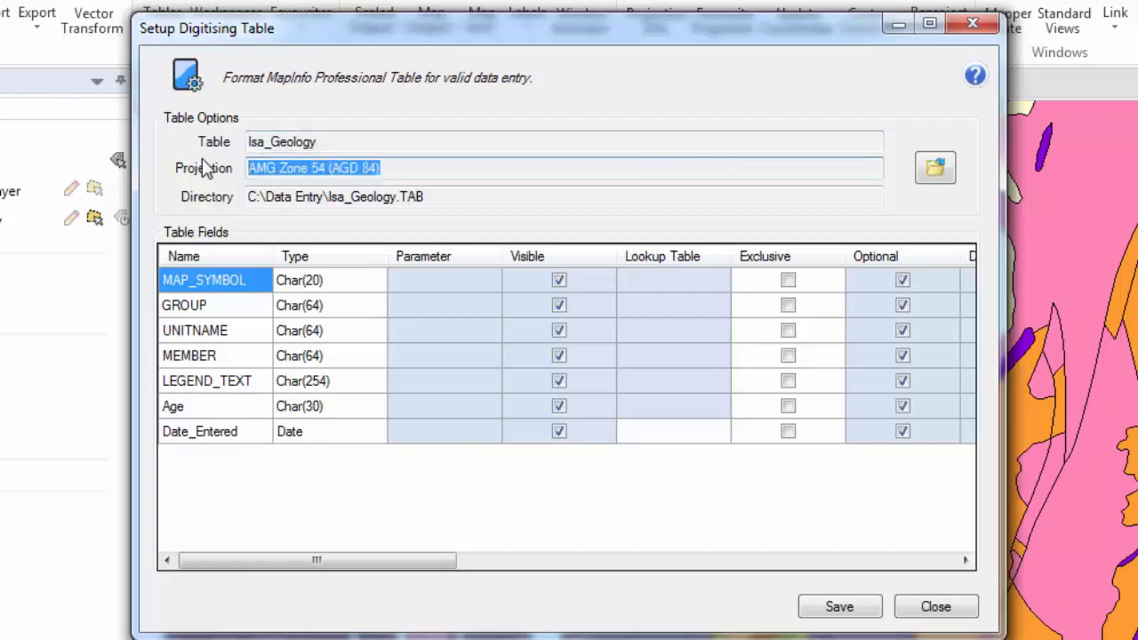
{"action": "left_click_drag", "start_coordinate": [439, 197], "coordinate": [180, 195]}
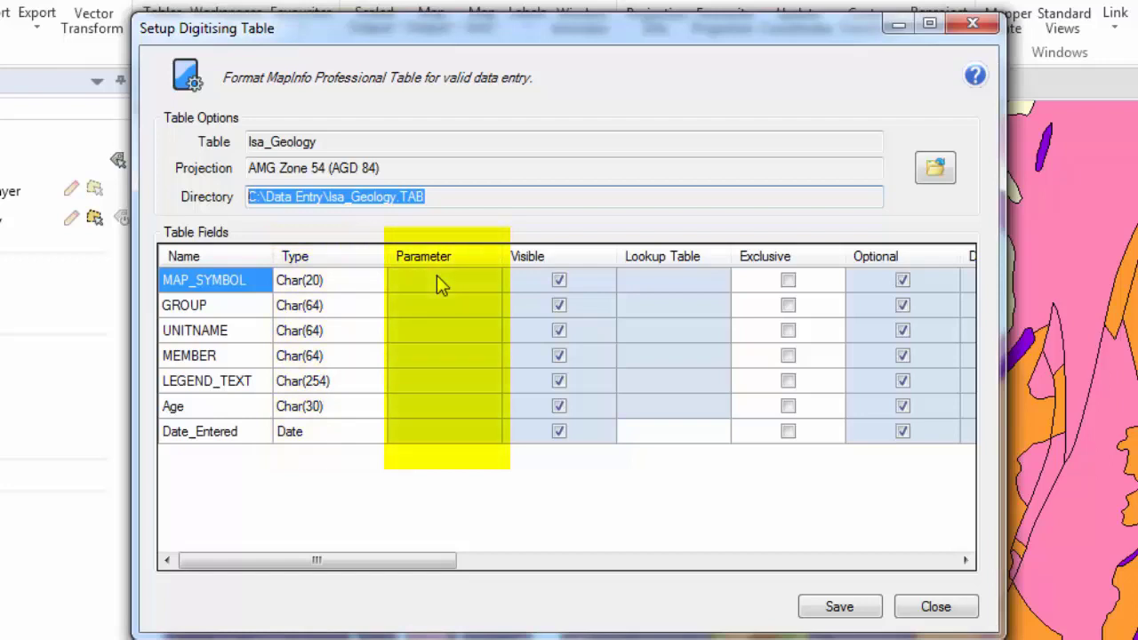
{"action": "left_click", "coordinate": [454, 296]}
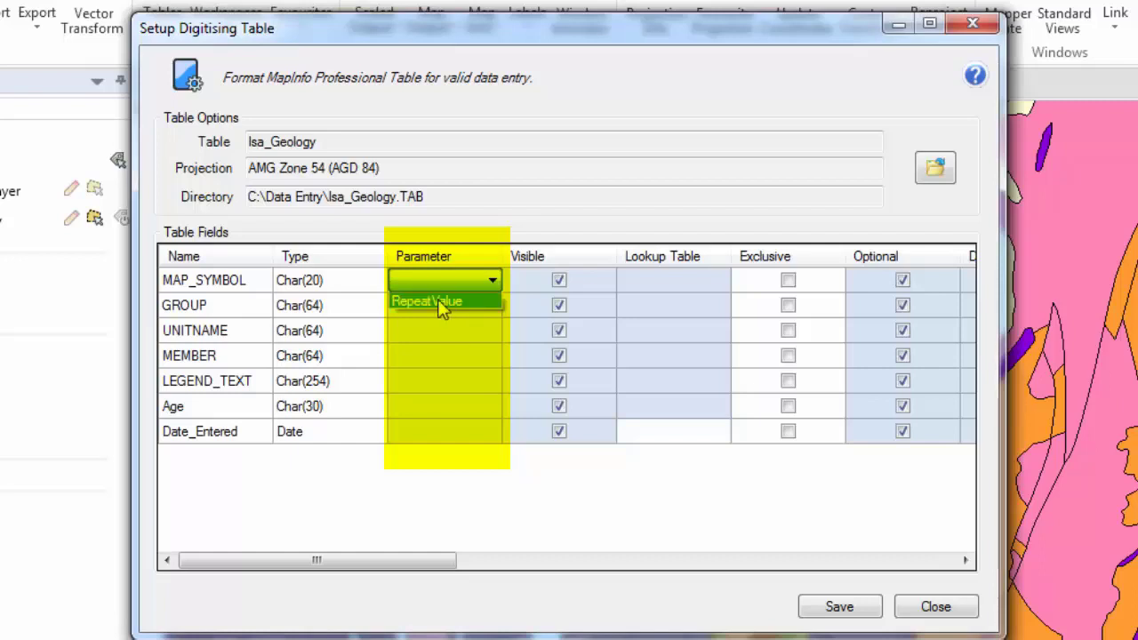
{"action": "left_click", "coordinate": [452, 256]}
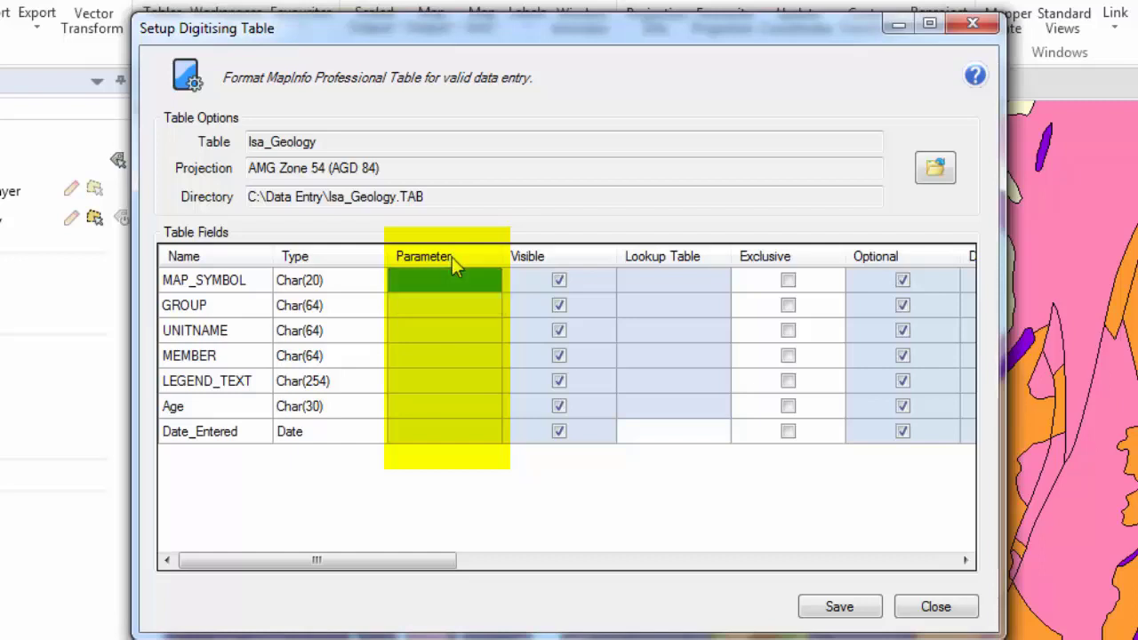
{"action": "left_click", "coordinate": [459, 434]}
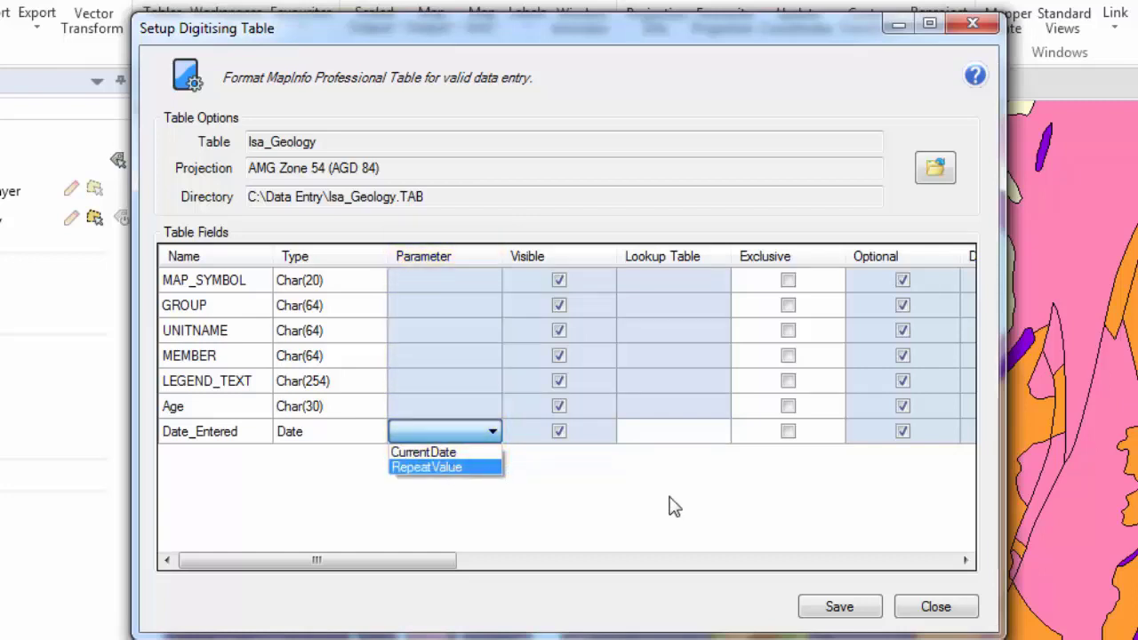
{"action": "left_click", "coordinate": [573, 266]}
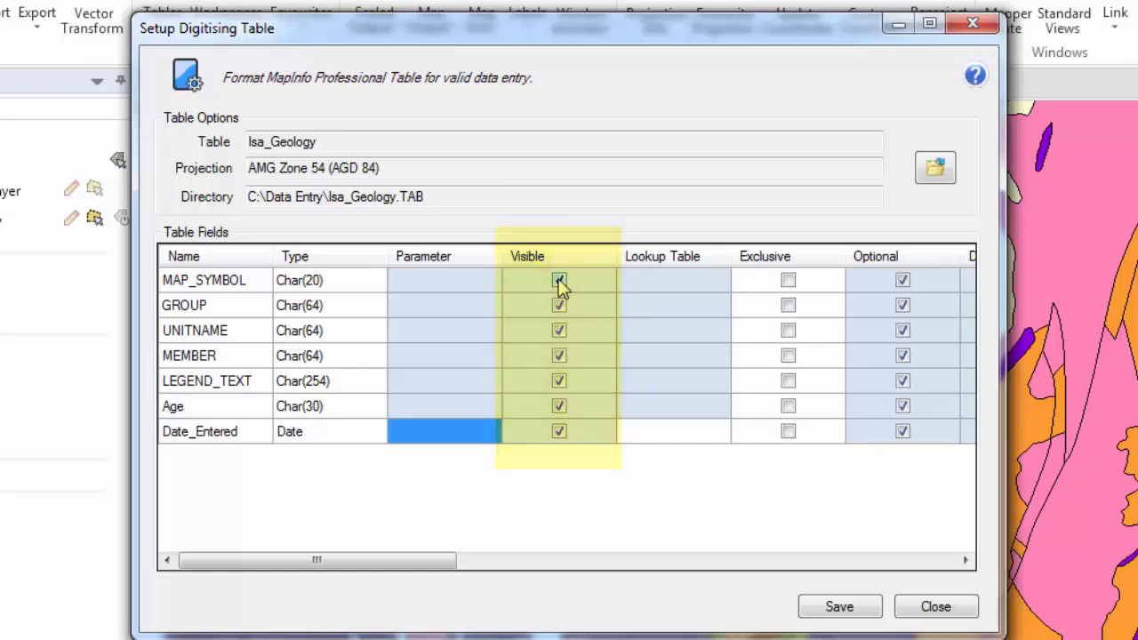
{"action": "left_click", "coordinate": [687, 282]}
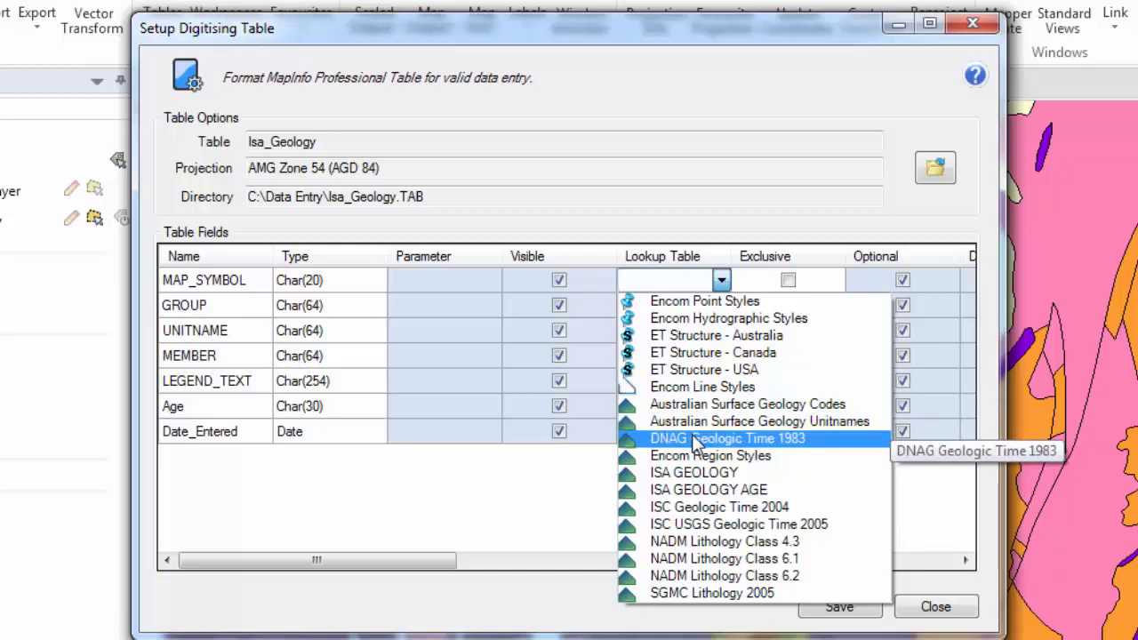
{"action": "left_click", "coordinate": [711, 507]}
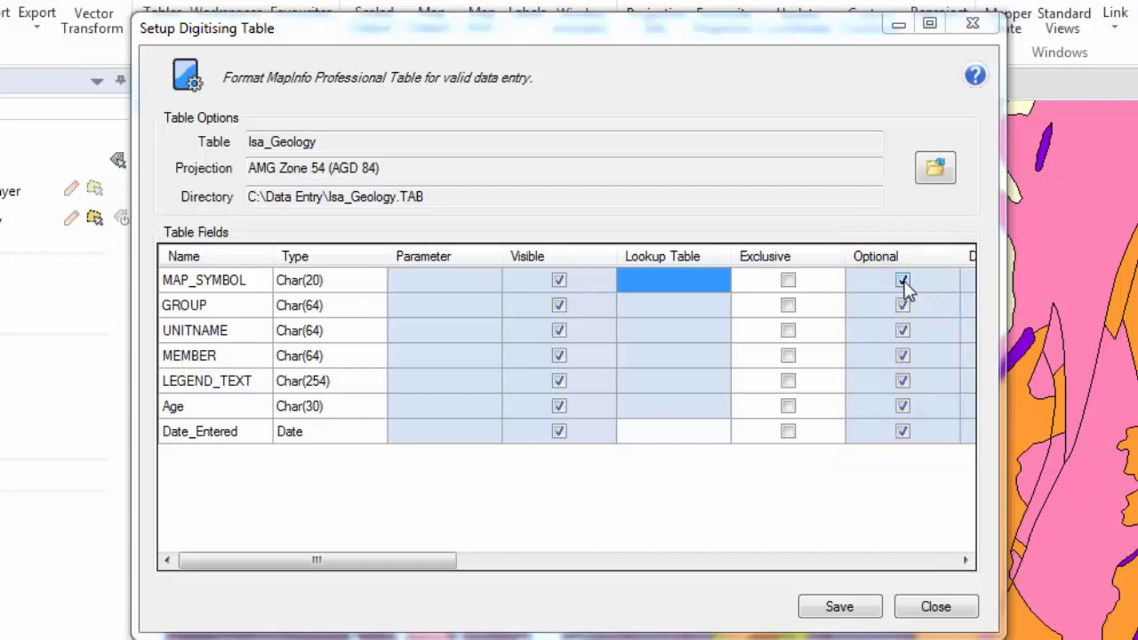
{"action": "left_click", "coordinate": [965, 560]}
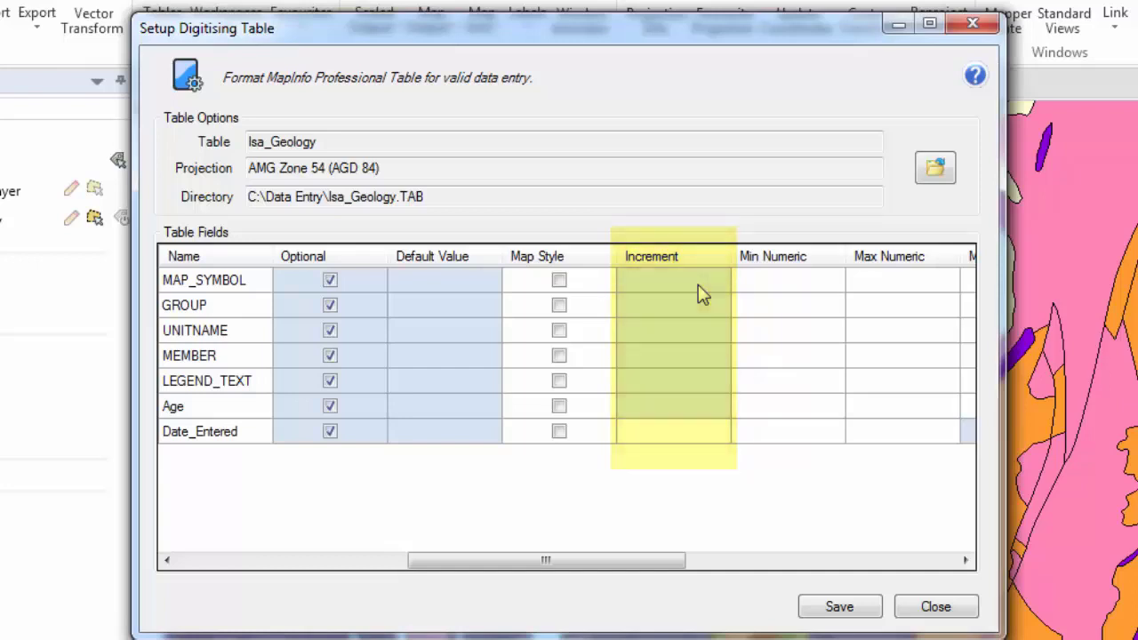
{"action": "left_click", "coordinate": [965, 560]}
{"action": "left_click", "coordinate": [965, 560]}
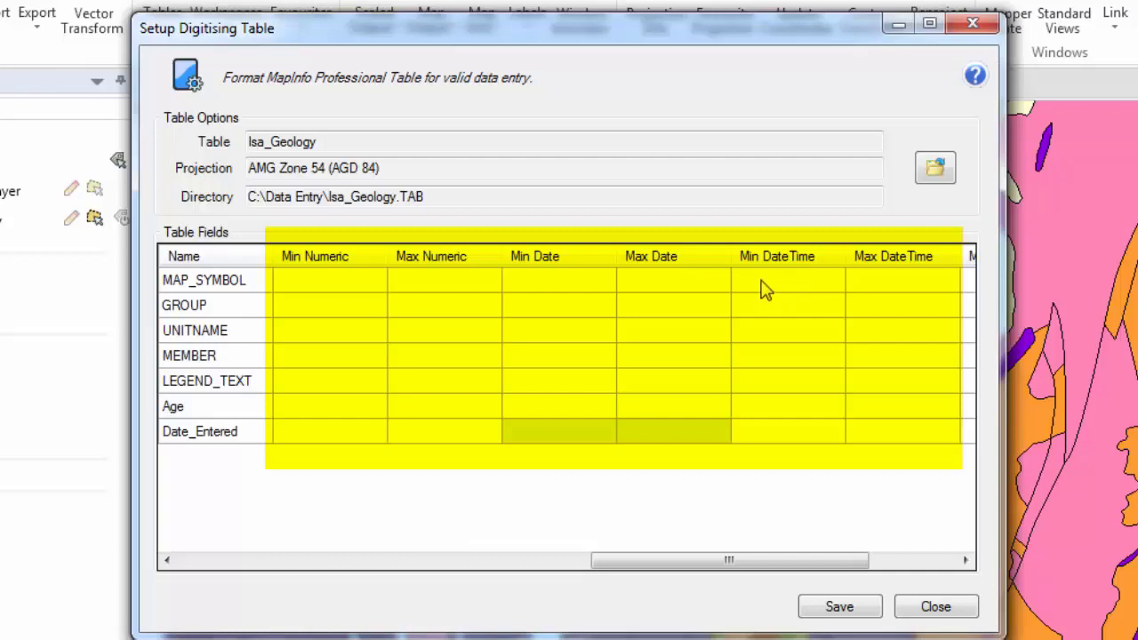
{"action": "left_click_drag", "start_coordinate": [837, 565], "coordinate": [933, 570]}
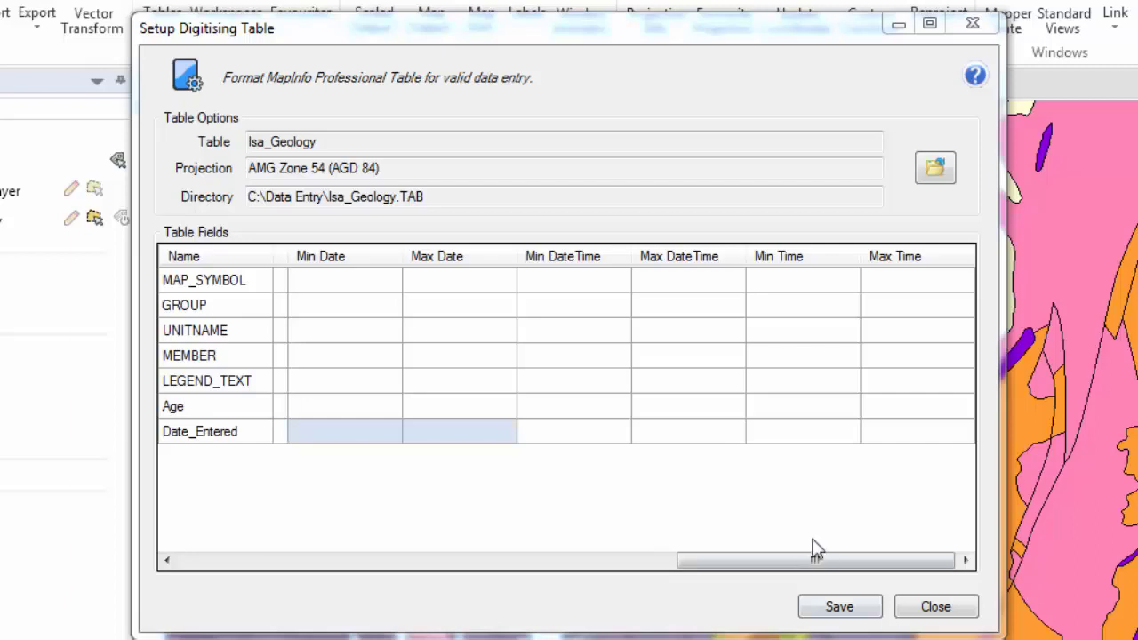
- Scroll the field grid back left and select the UNITNAME field row
{"action": "left_click_drag", "start_coordinate": [812, 559], "coordinate": [312, 560]}
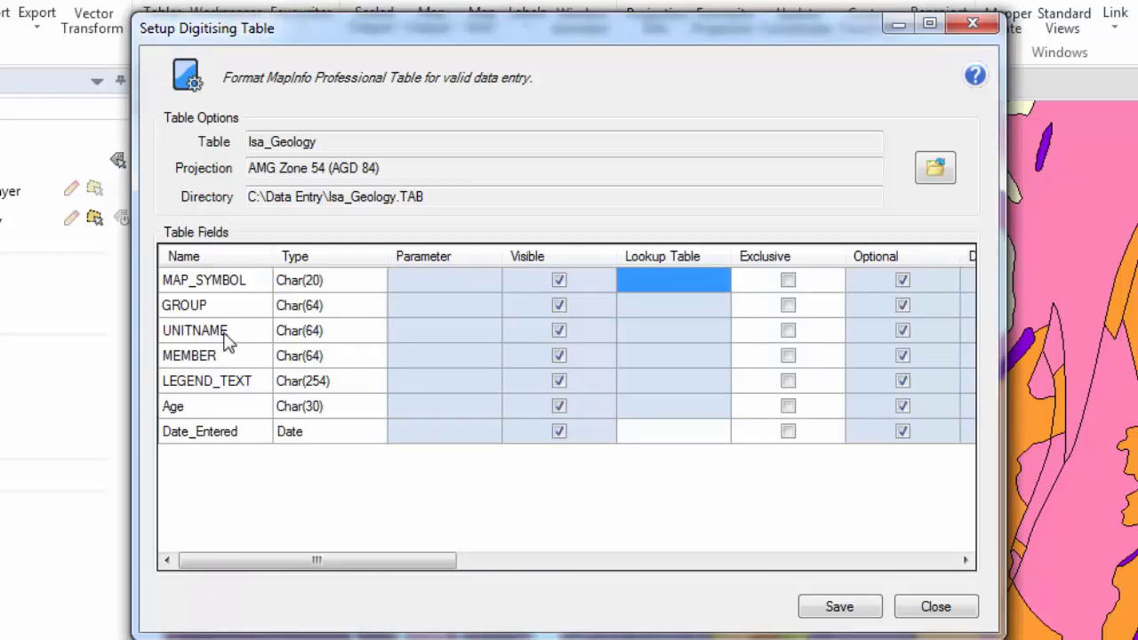
{"action": "left_click", "coordinate": [226, 337]}
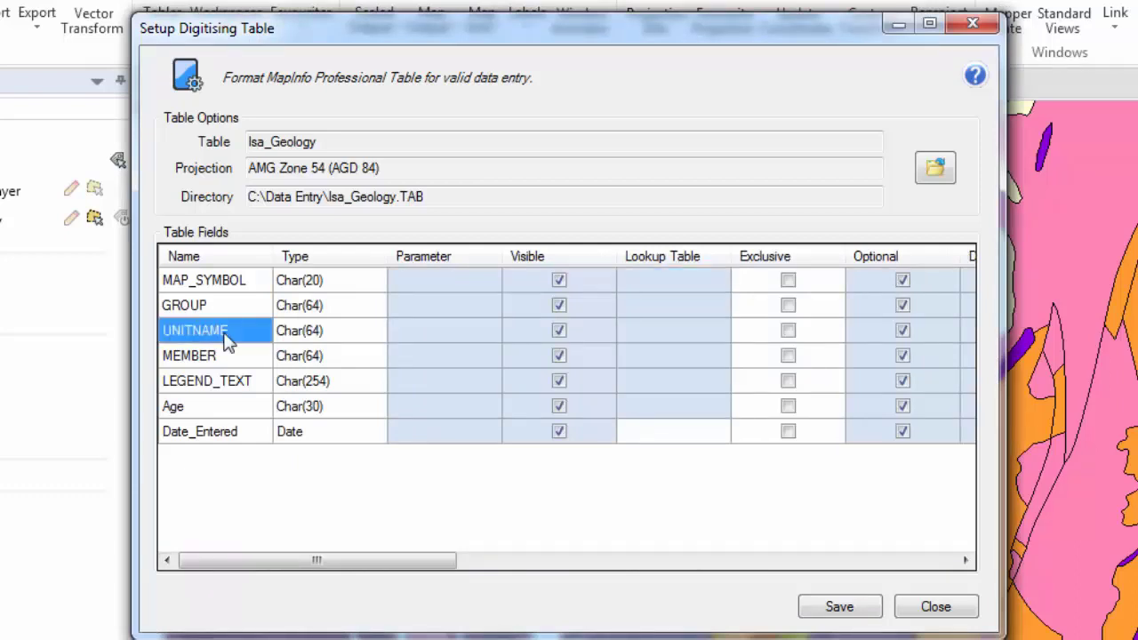
- Set UNITNAME's lookup table to ISA GEOLOGY, marked exclusive
{"action": "left_click", "coordinate": [670, 337]}
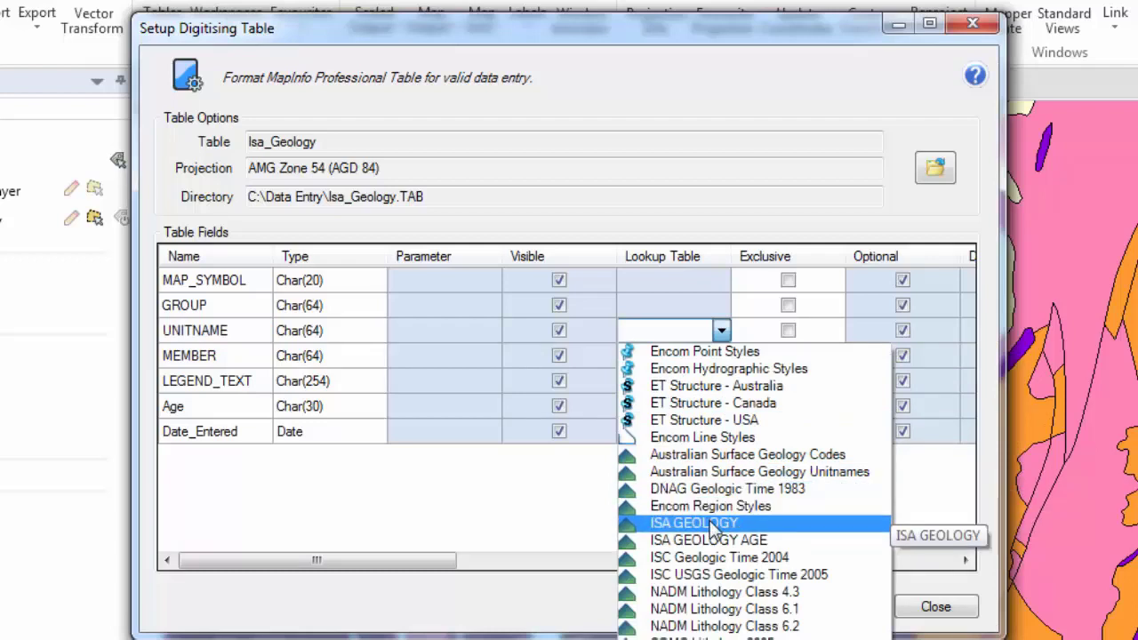
{"action": "left_click", "coordinate": [711, 525]}
{"action": "left_click", "coordinate": [654, 340]}
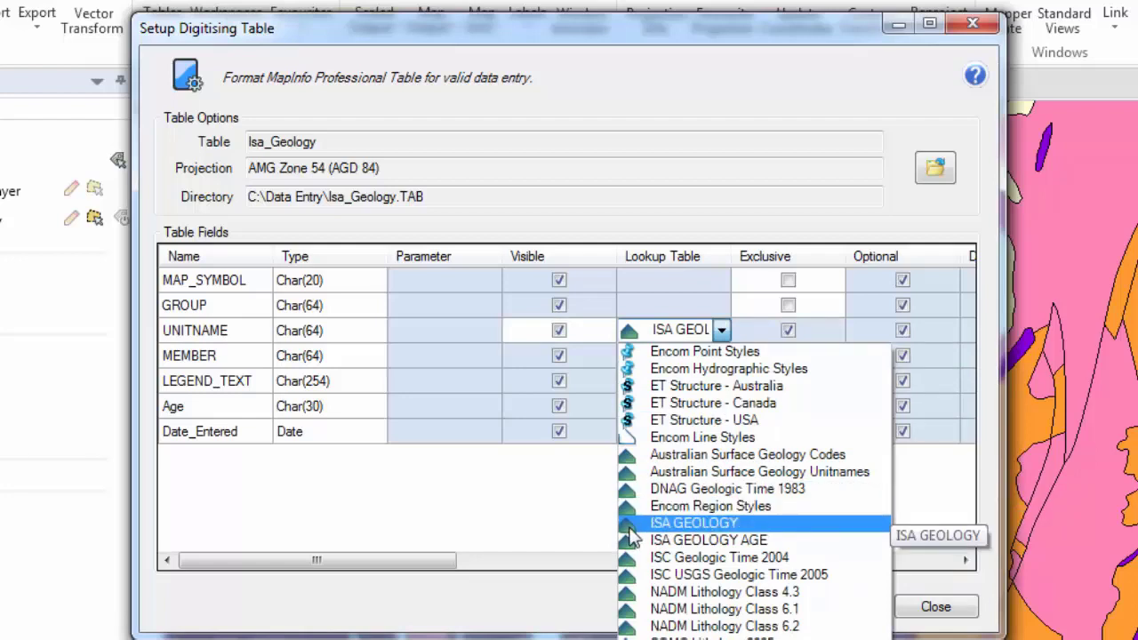
{"action": "left_click", "coordinate": [629, 526]}
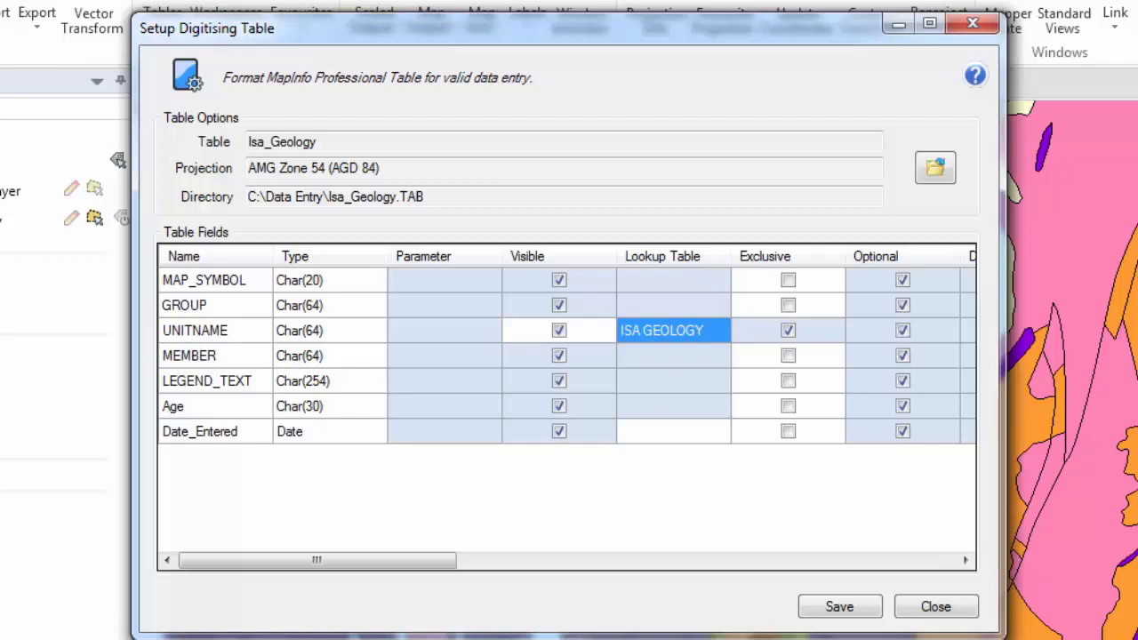
- Tick Map Style in the UNITNAME row so its values set geology unit styles
{"action": "left_click", "coordinate": [964, 560]}
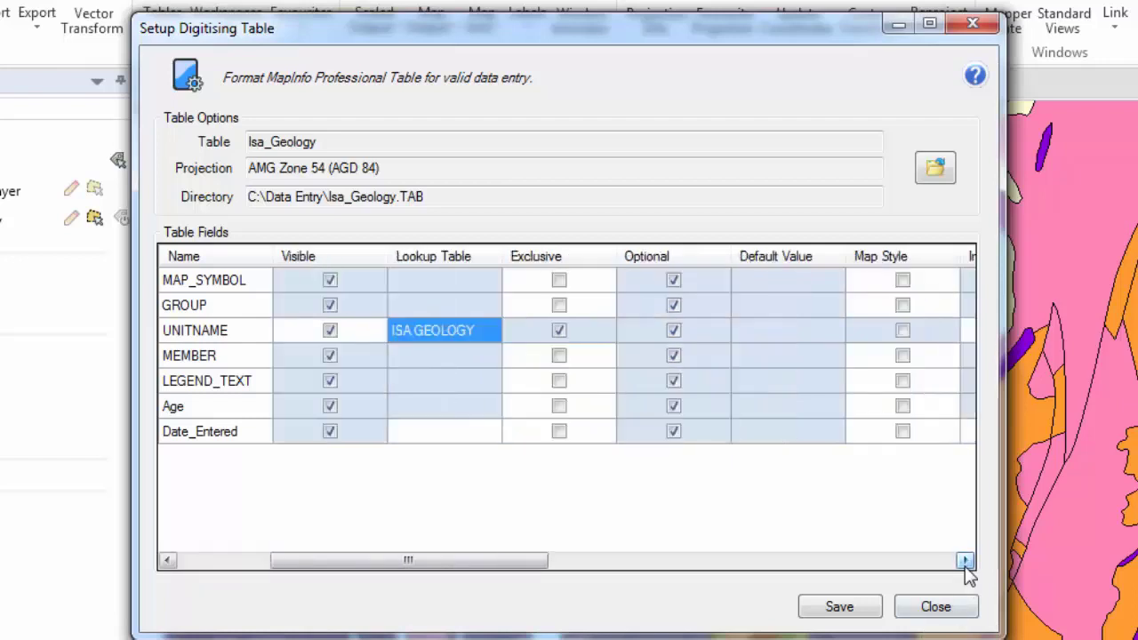
{"action": "left_click", "coordinate": [903, 333]}
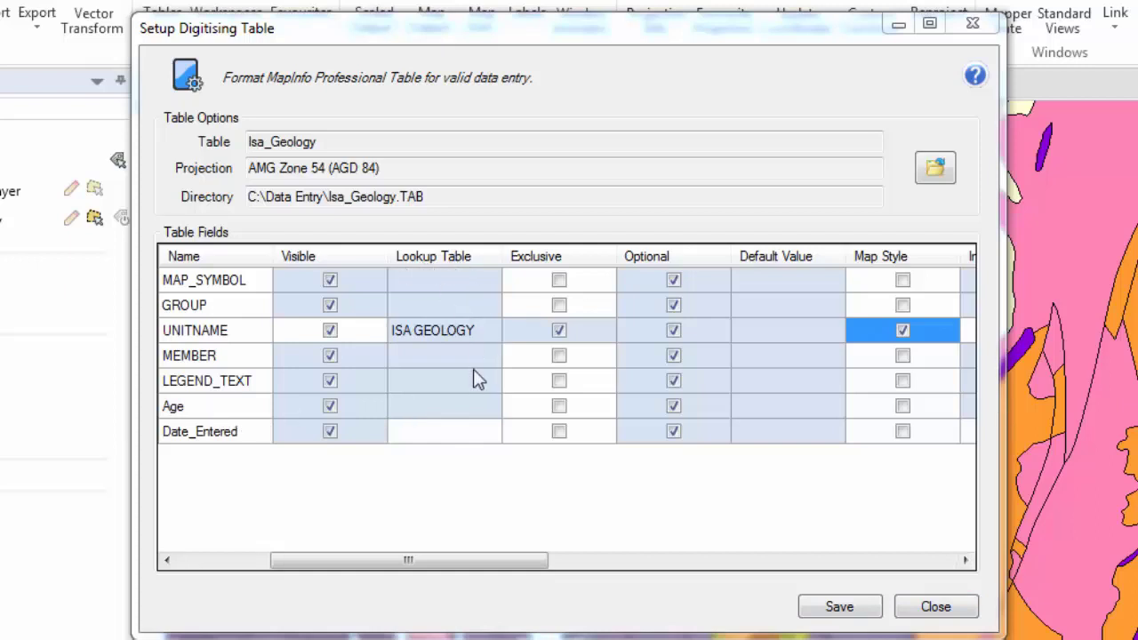
- Set the Age lookup table to ISA GEOLOGY AGE, leaving its default value blank
{"action": "left_click", "coordinate": [466, 406]}
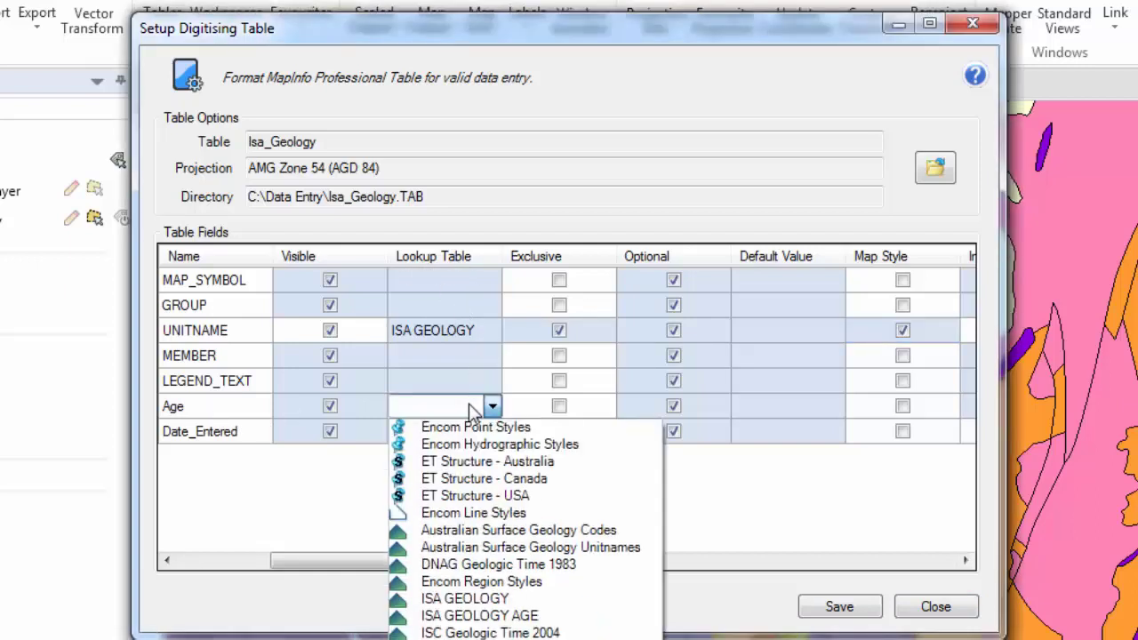
{"action": "left_click", "coordinate": [487, 616]}
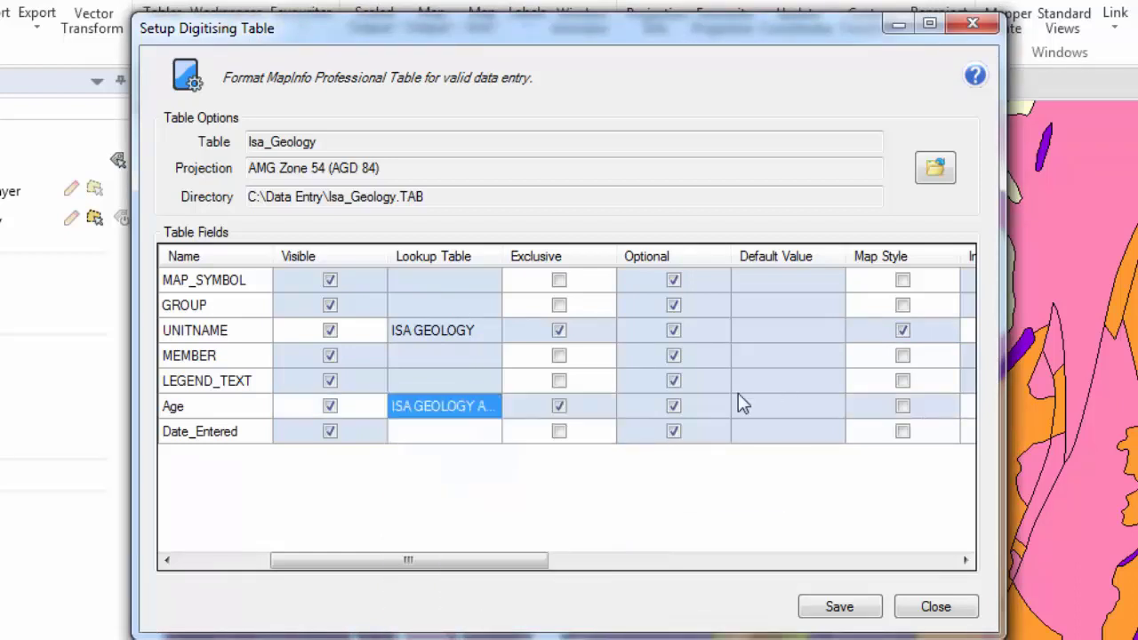
{"action": "left_click", "coordinate": [819, 412]}
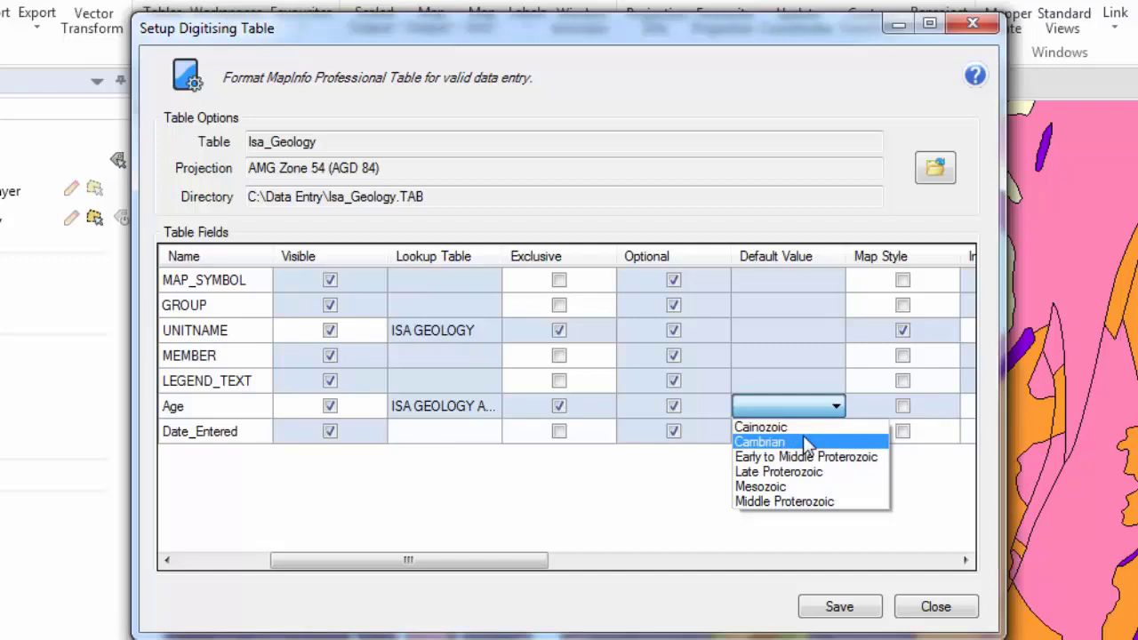
{"action": "left_click", "coordinate": [642, 500]}
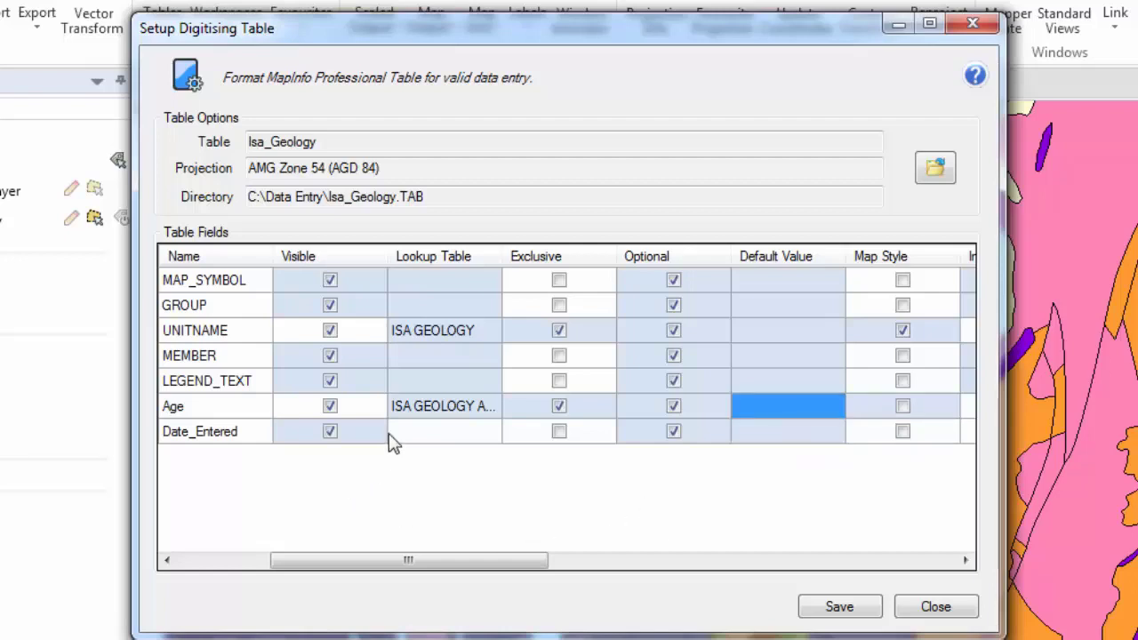
- Set Date_Entered's parameter to CurrentDate and save the table validation settings
{"action": "left_click_drag", "start_coordinate": [333, 555], "coordinate": [240, 557]}
{"action": "left_click", "coordinate": [436, 432]}
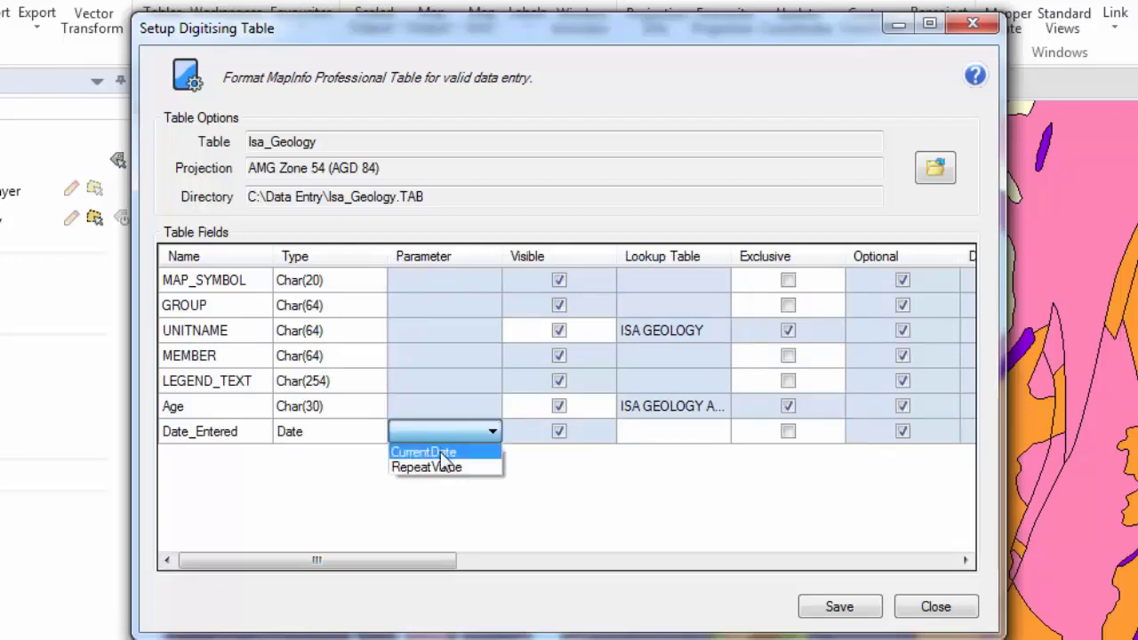
{"action": "left_click", "coordinate": [443, 454]}
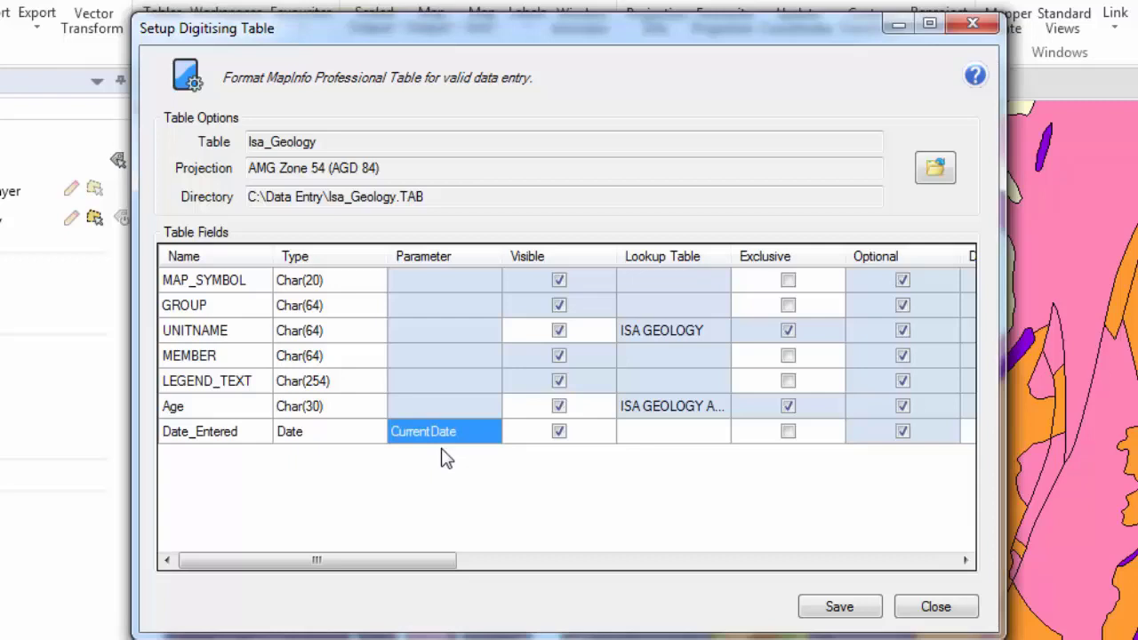
{"action": "left_click", "coordinate": [841, 608]}
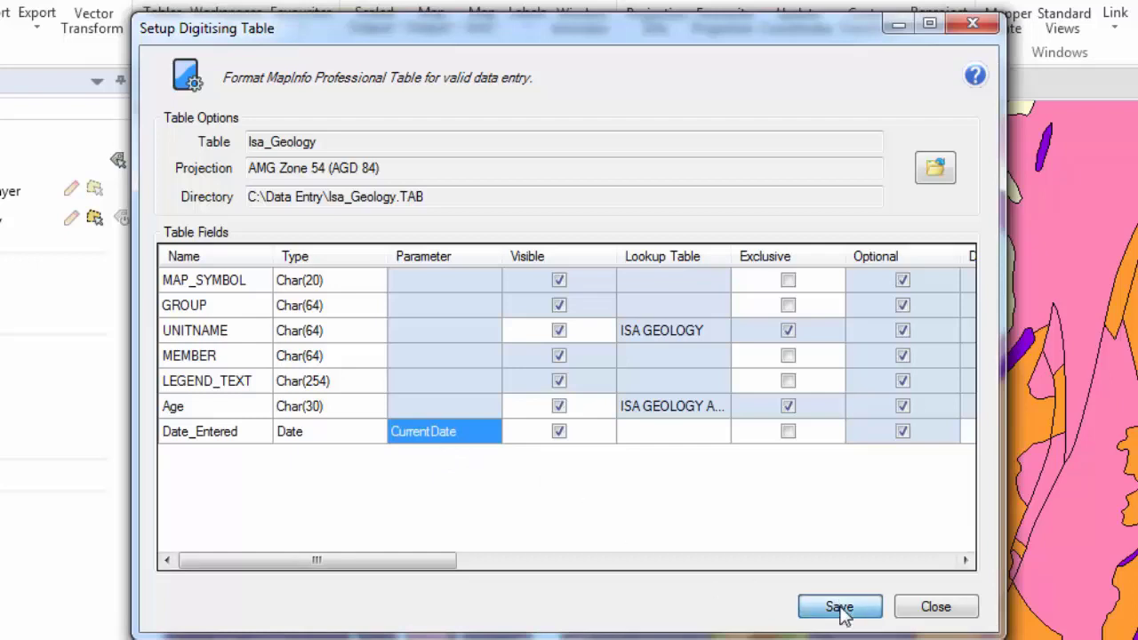
- Close the table setup, then show projection info for the Isa_Geology layer
{"action": "left_click", "coordinate": [935, 607]}
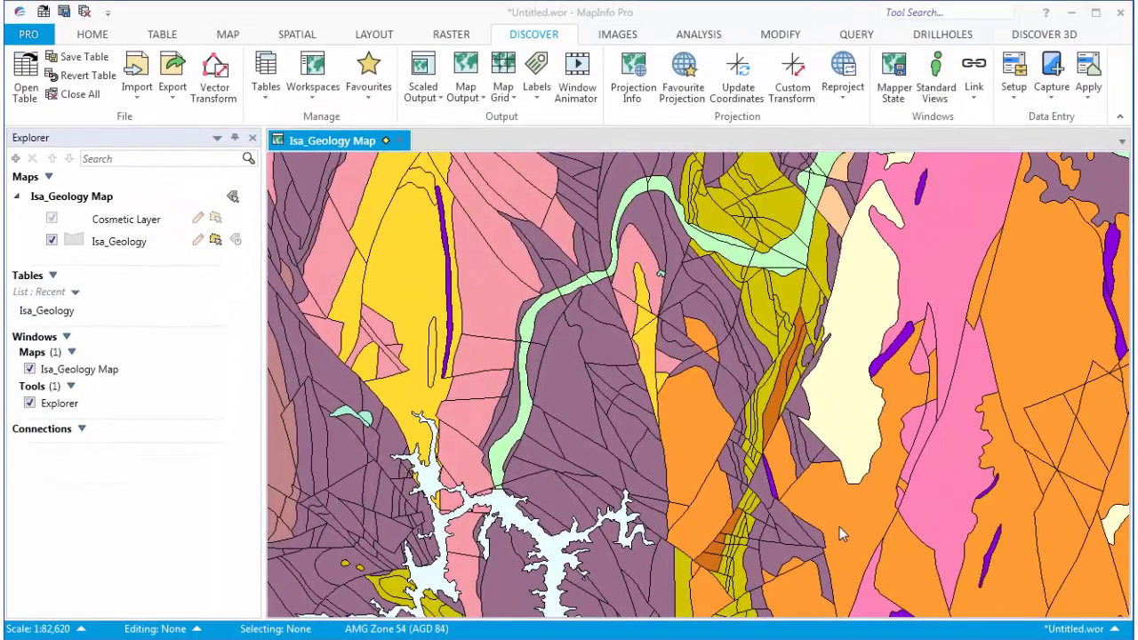
{"action": "left_click", "coordinate": [118, 241]}
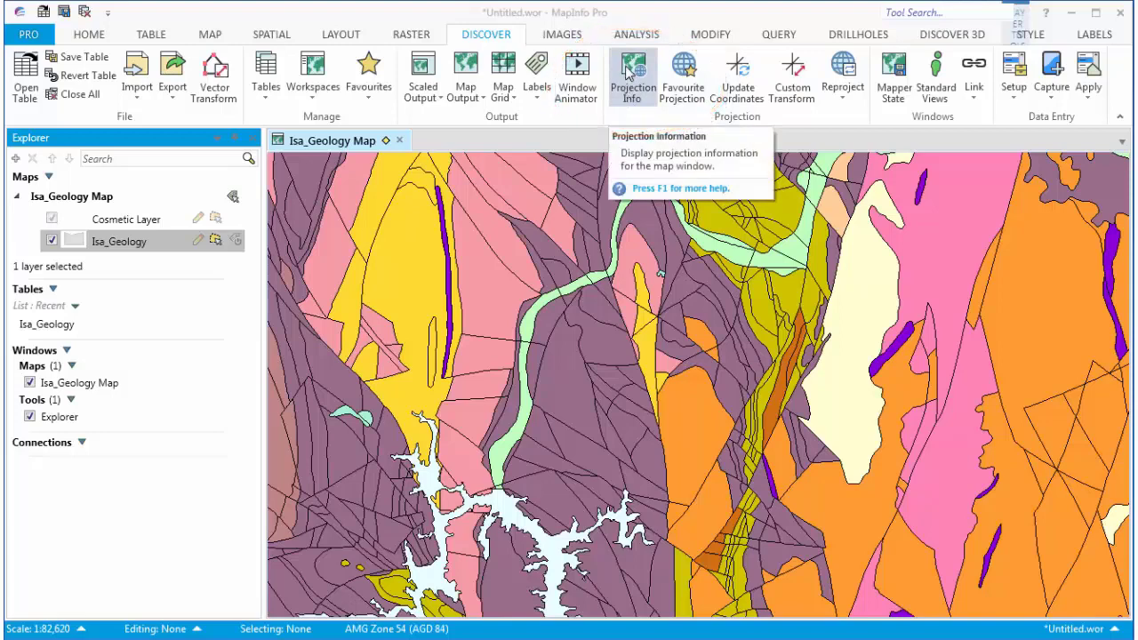
{"action": "left_click", "coordinate": [630, 73]}
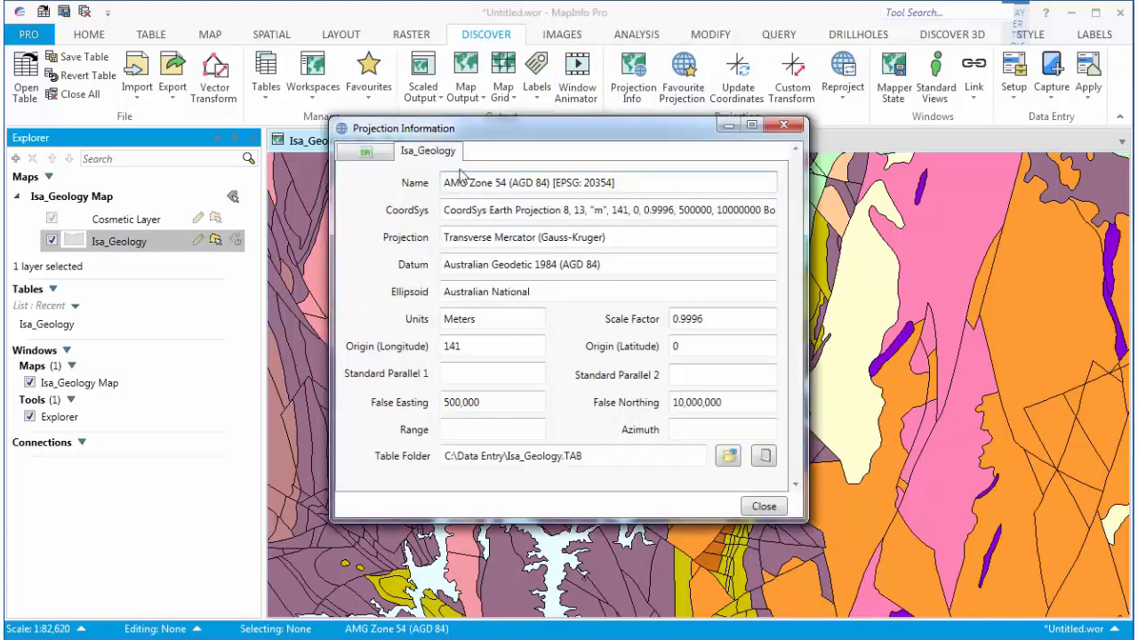
- Open Isa_Geology.TAB in Notepad and highlight its TableValidation metadata lines
{"action": "left_click", "coordinate": [765, 457]}
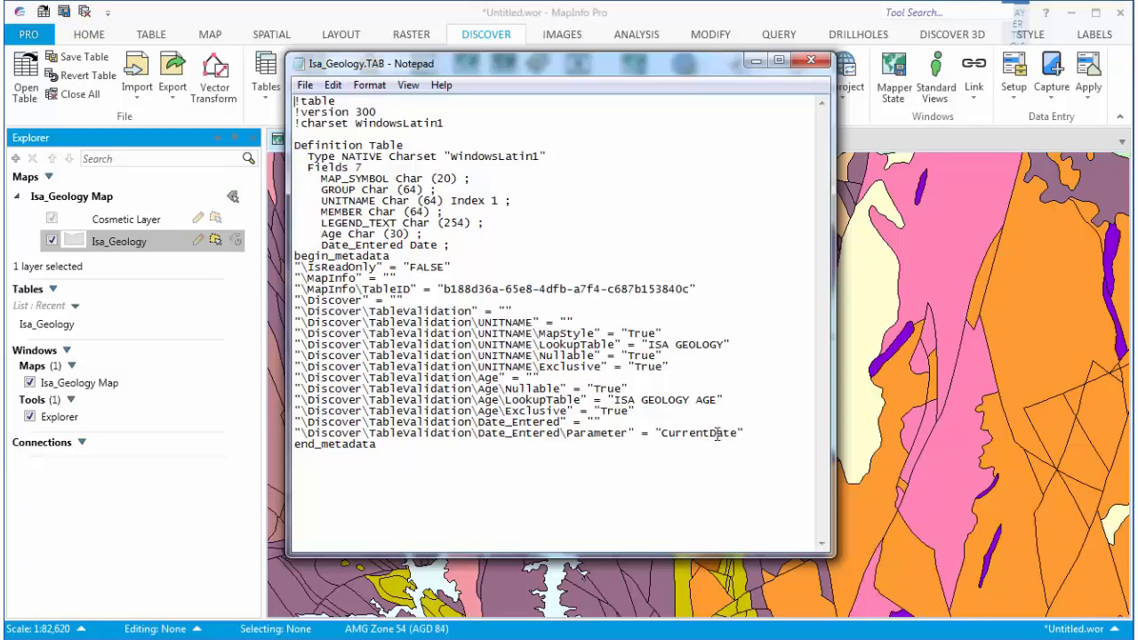
{"action": "mouse_move", "coordinate": [756, 433]}
{"action": "left_mouse_down"}
{"action": "mouse_move", "coordinate": [227, 325]}
{"action": "mouse_move", "coordinate": [223, 309]}
{"action": "left_mouse_up"}
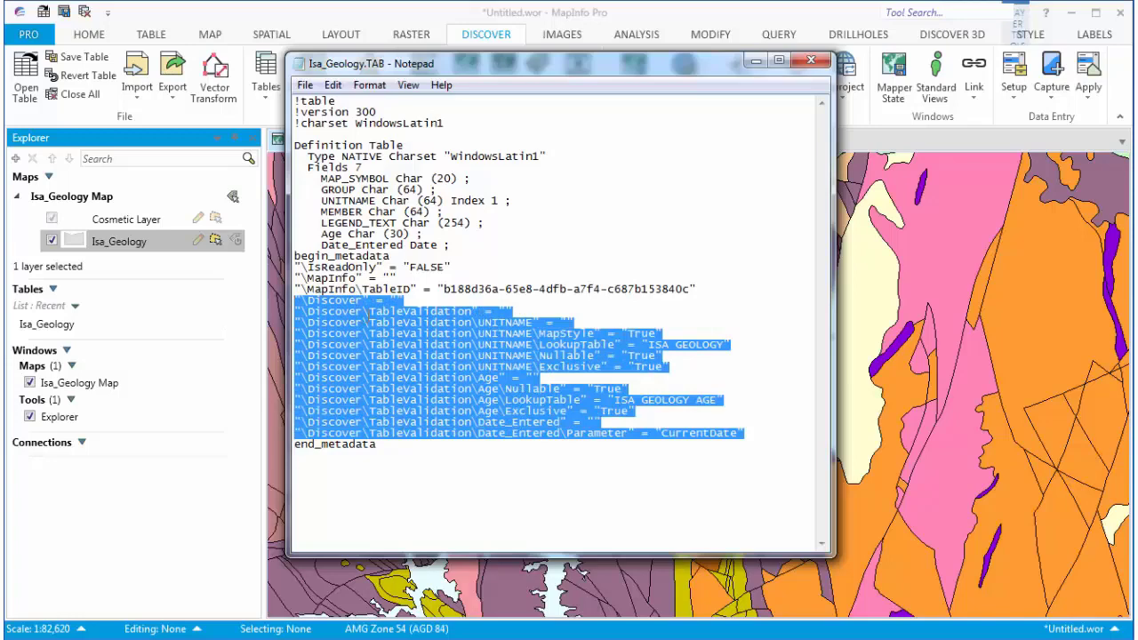
{"action": "left_click", "coordinate": [685, 321]}
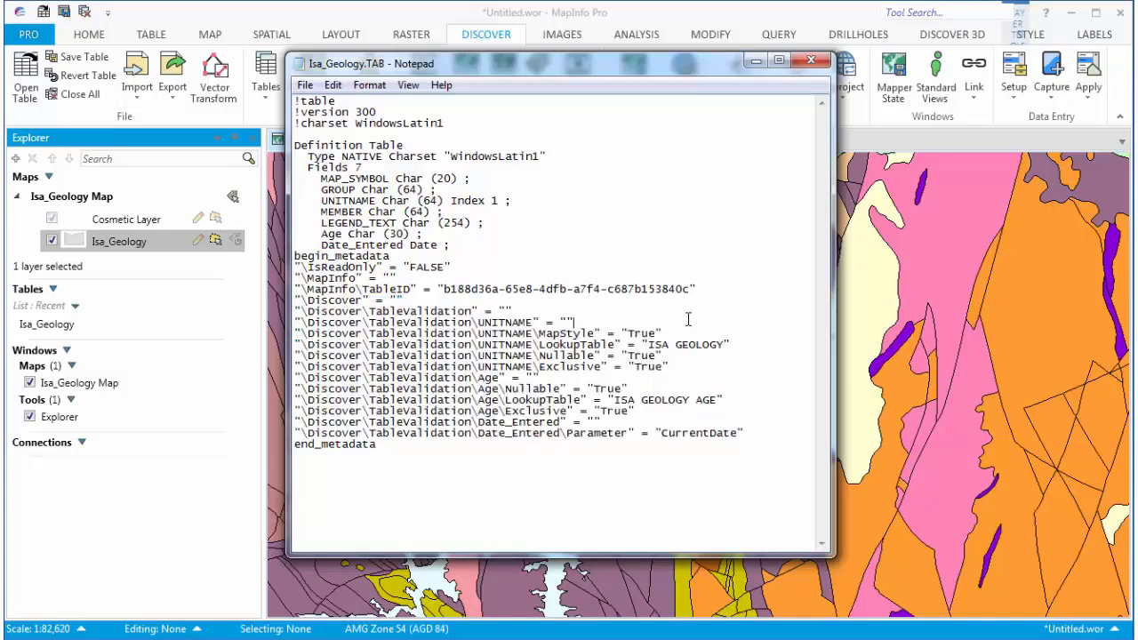